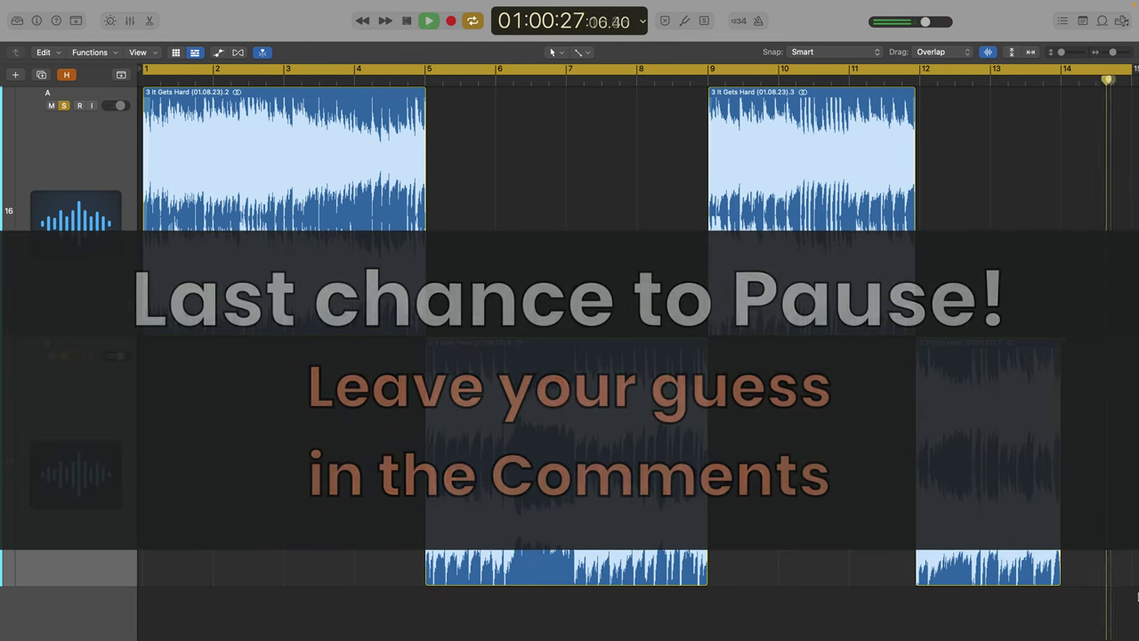
Stop playback of the alternating "It Gets Hard" comparison regions.
key(space)
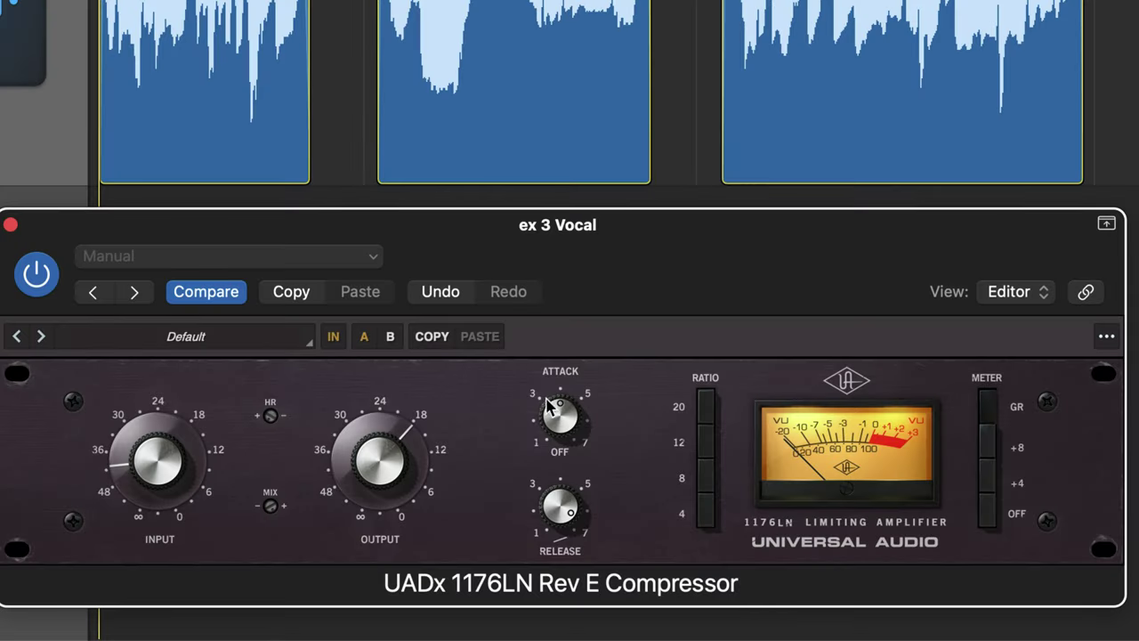
Adjust the attack, release, output and input on the ex 3 Vocal track's 1176LN compressor and select the 4:1 ratio.
drag(559, 414, 557, 455)
drag(557, 504, 558, 552)
click(707, 520)
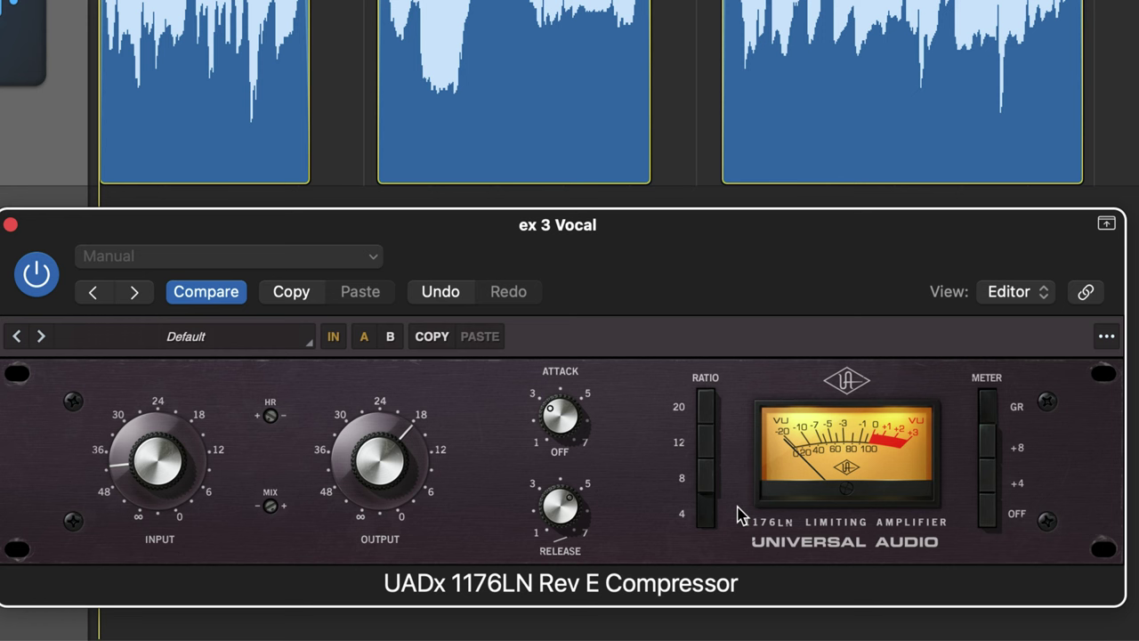
drag(389, 452, 377, 500)
drag(169, 472, 163, 418)
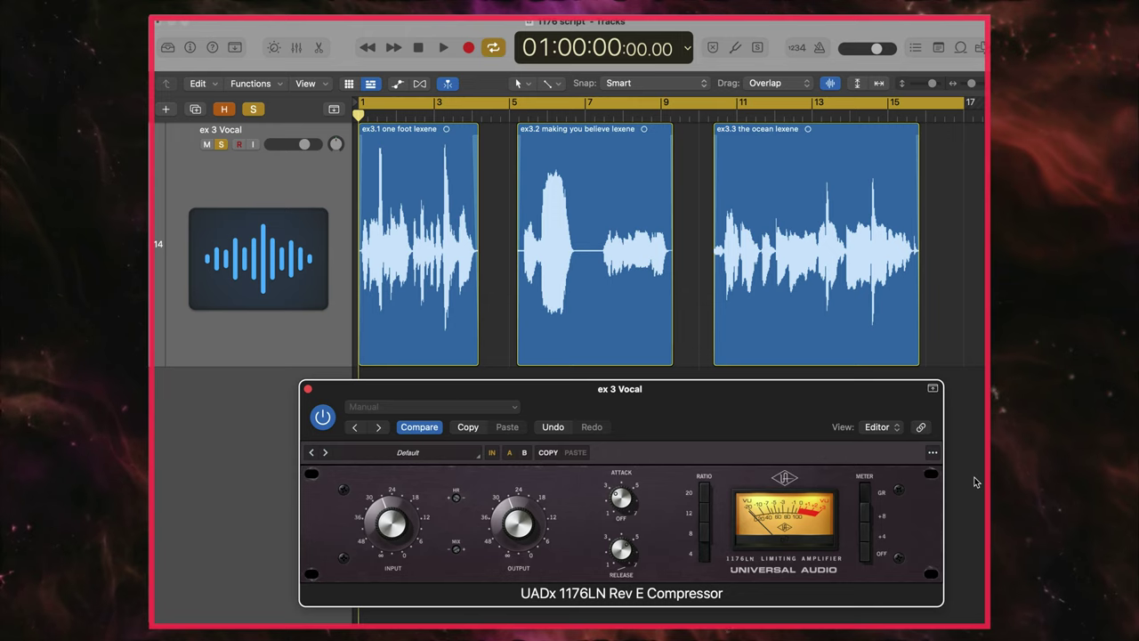
Audition the three ex 3 Vocal regions through the 1176LN Rev E compressor and stop playback.
key(space)
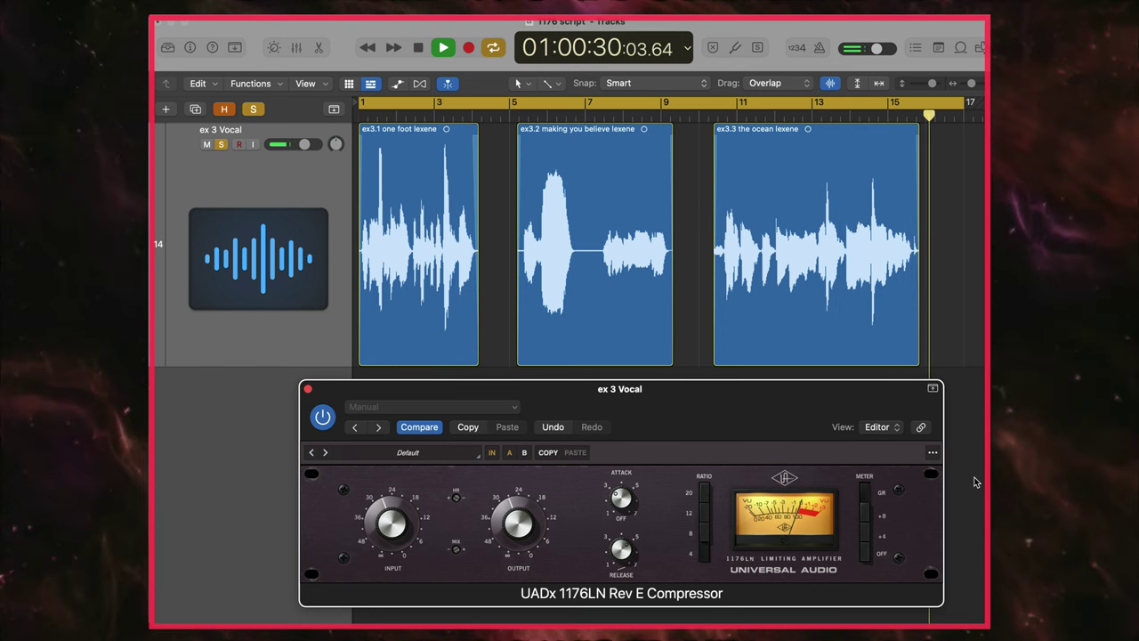
key(space)
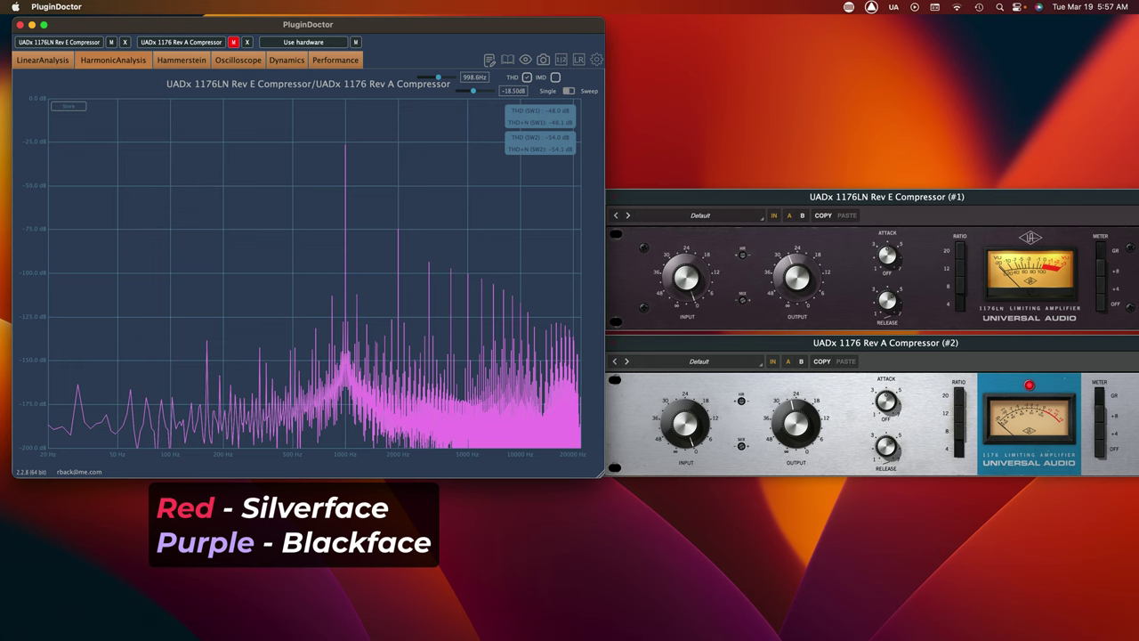
In PluginDoctor, unmute the UADx 1176 Rev A Compressor in the harmonic analysis.
click(233, 43)
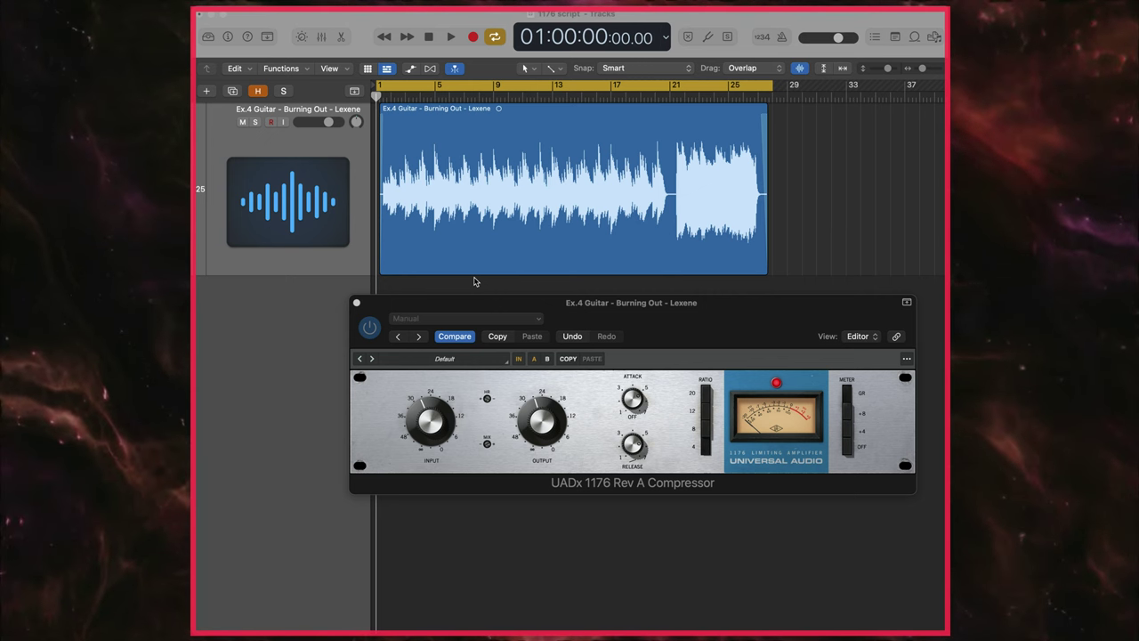
In Logic Pro, play the Ex.4 Guitar track through its 1176 compressors and close the plug-in window.
key(space)
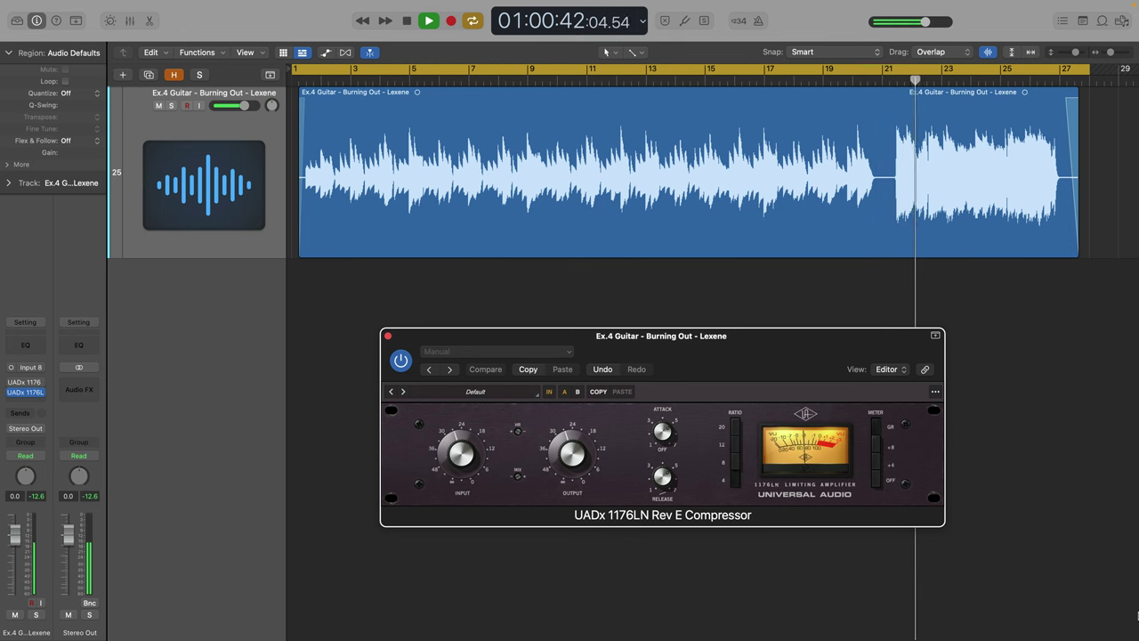
key(super+w)
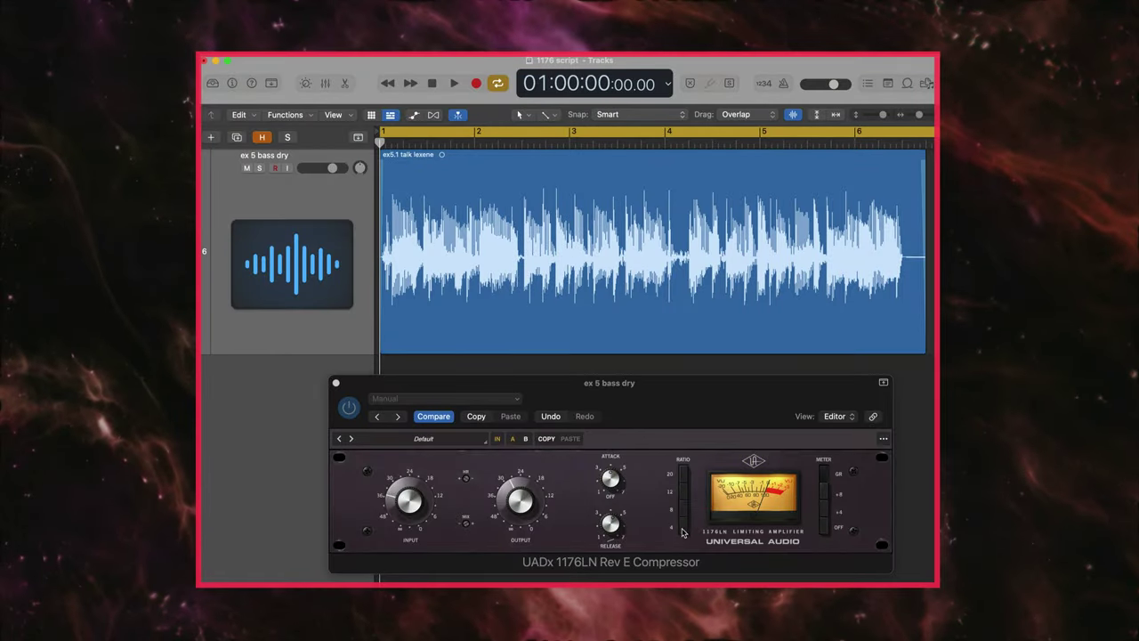
Audition the ex 5 bass dry region twice from the start through the 1176LN Rev E compressor.
click(655, 539)
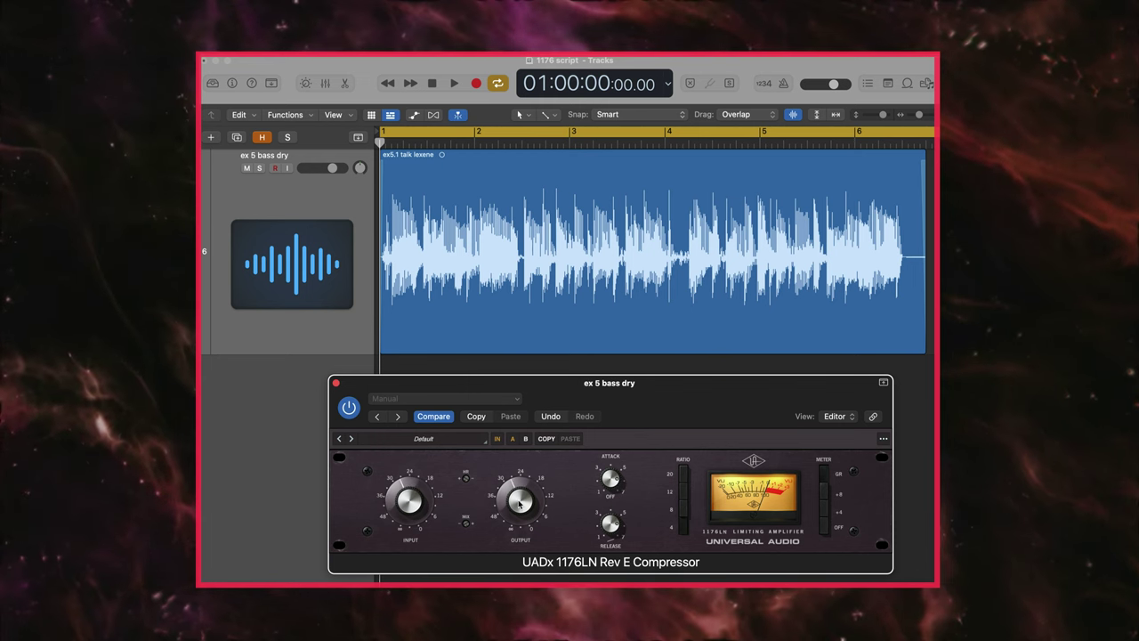
key(space)
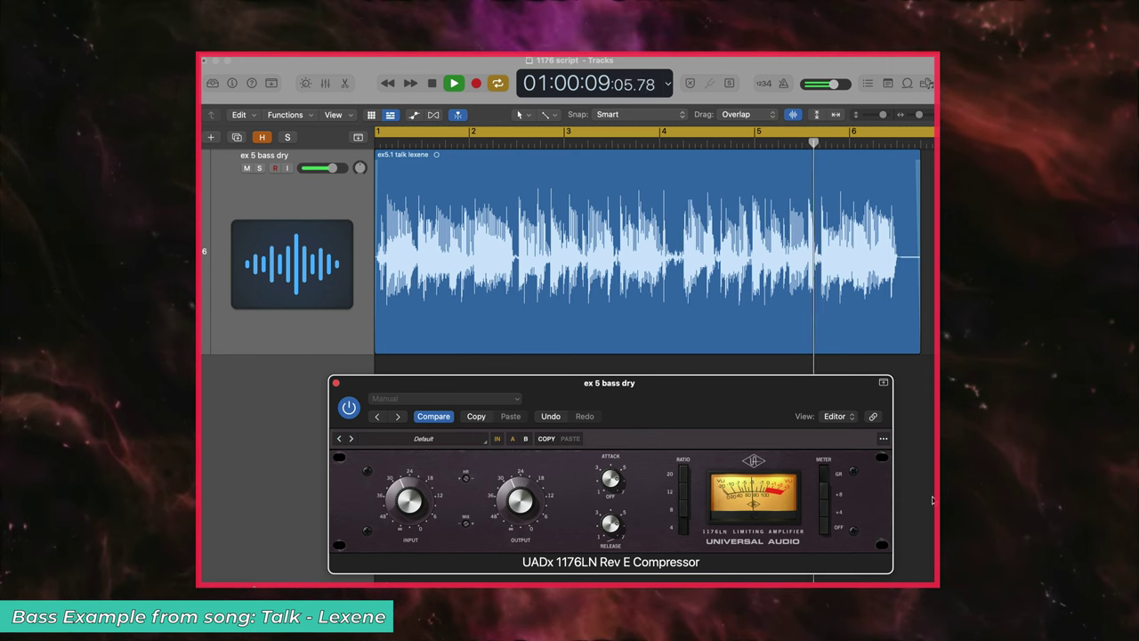
key(space)
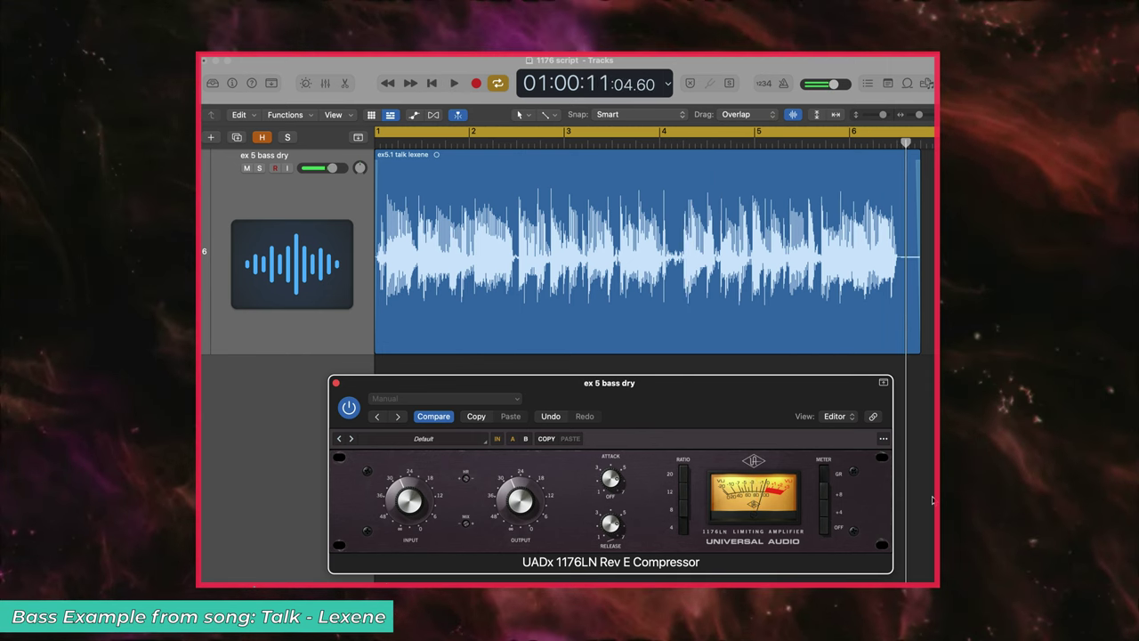
key(Return)
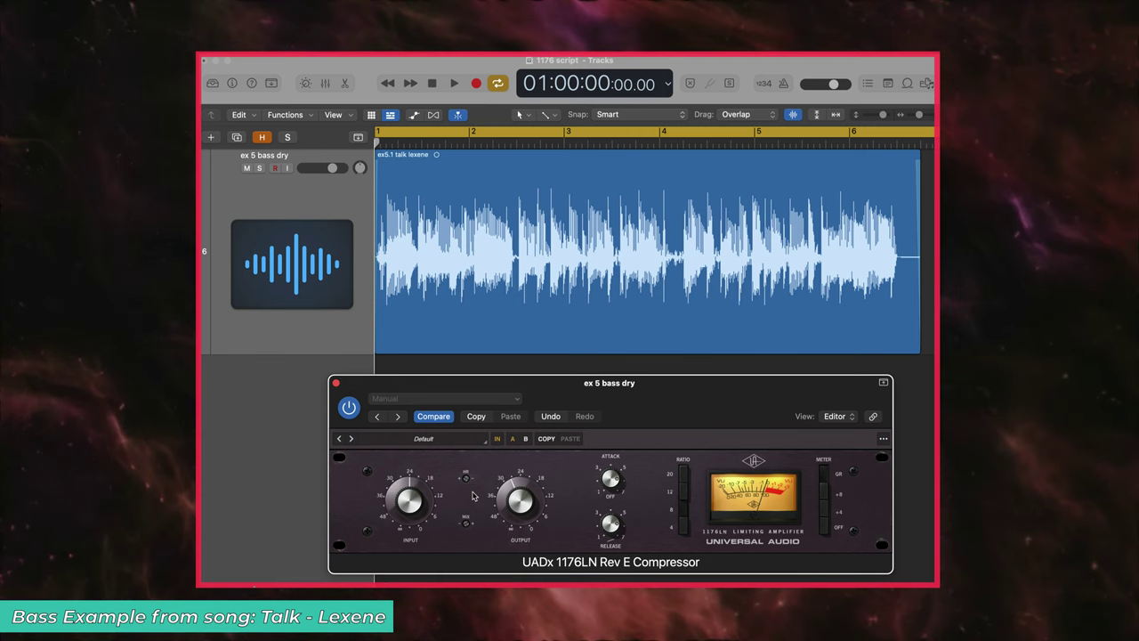
key(space)
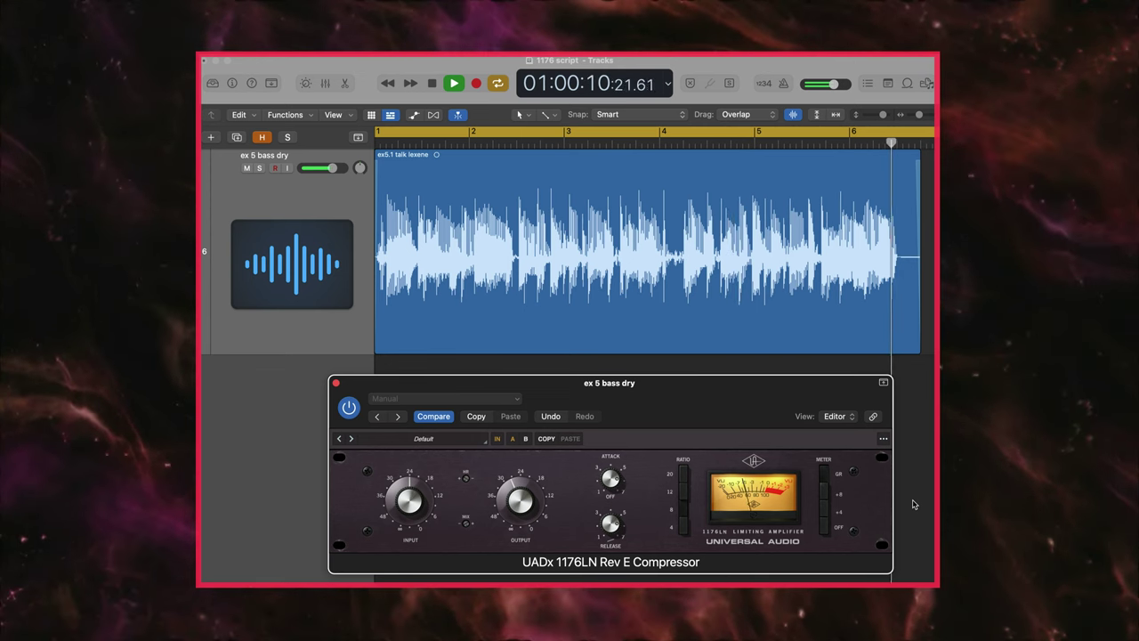
key(space)
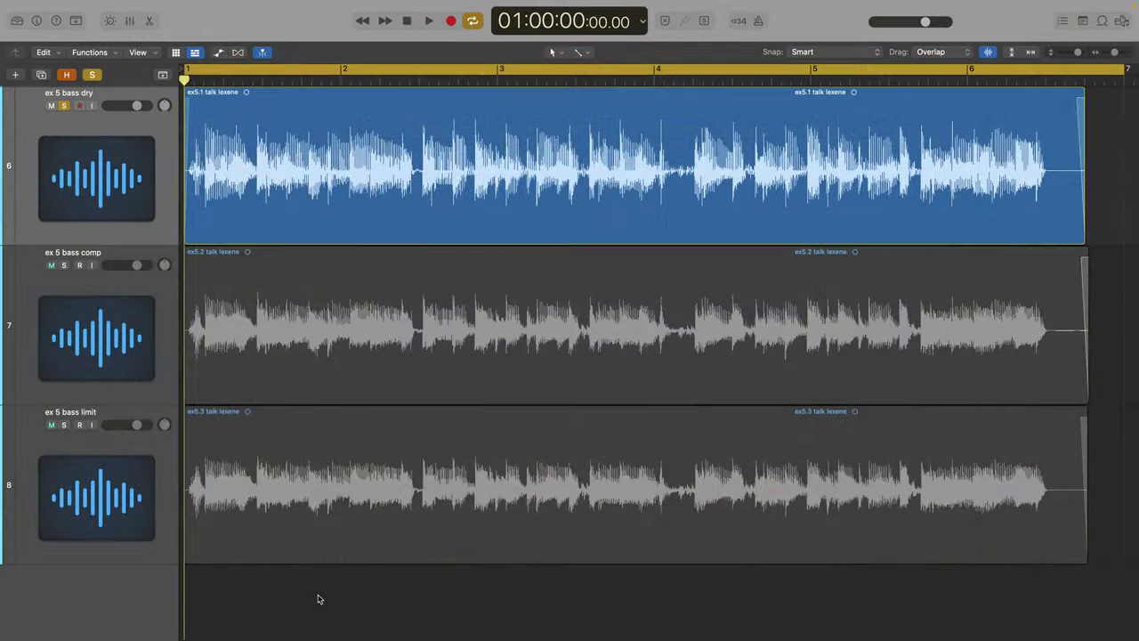
Compare the bass versions during playback by soloing ex 5 bass comp and ex 5 bass limit after the dry track.
key(space)
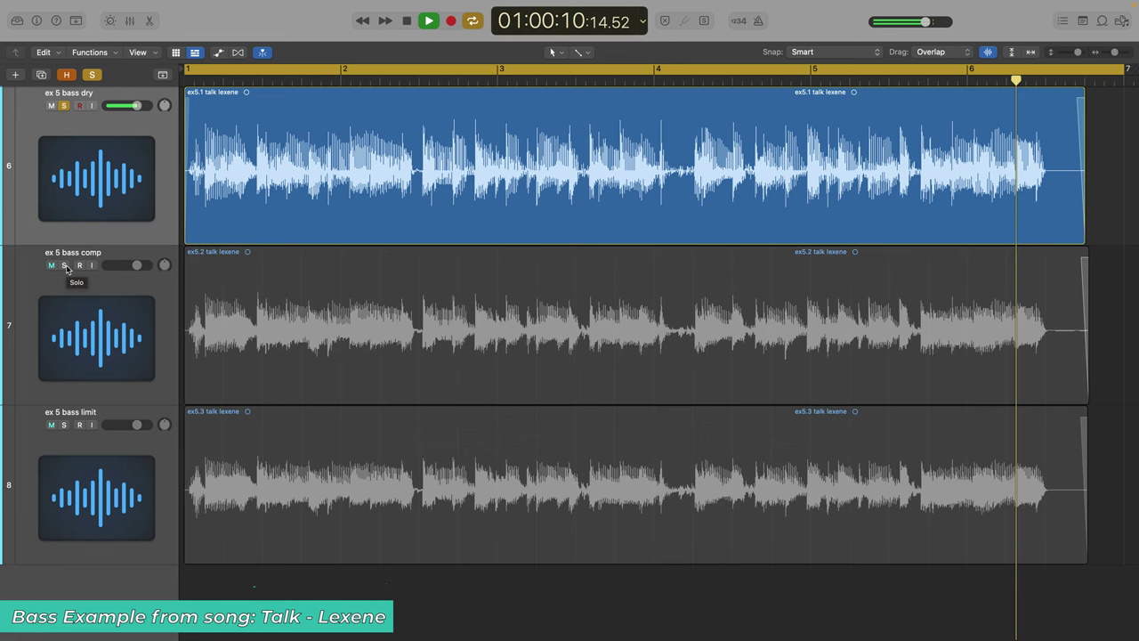
click(65, 266)
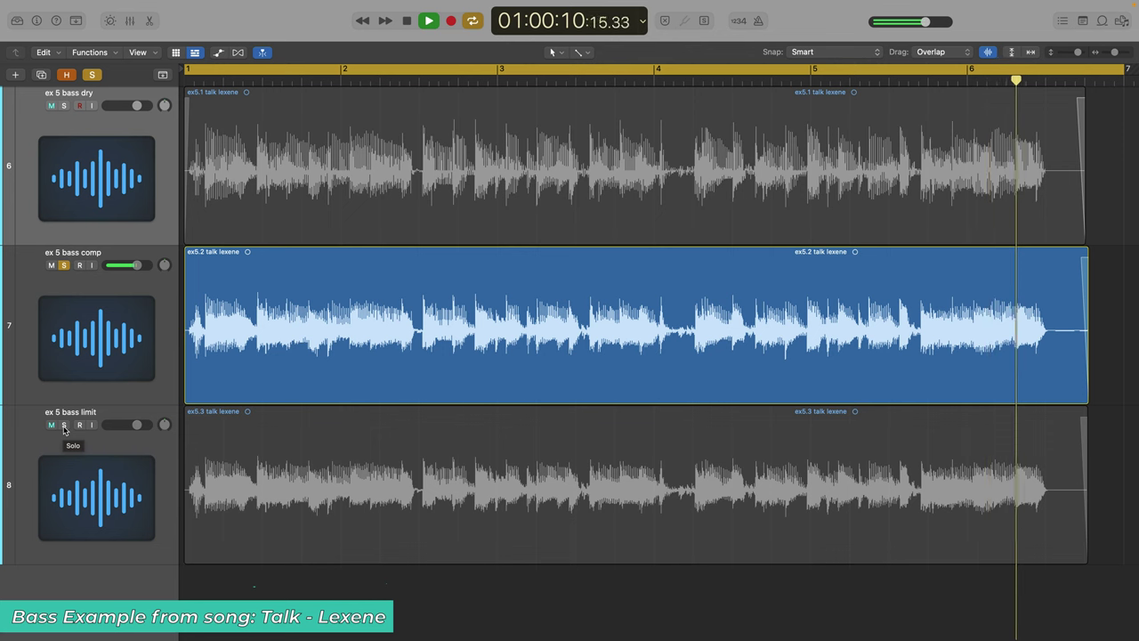
click(63, 425)
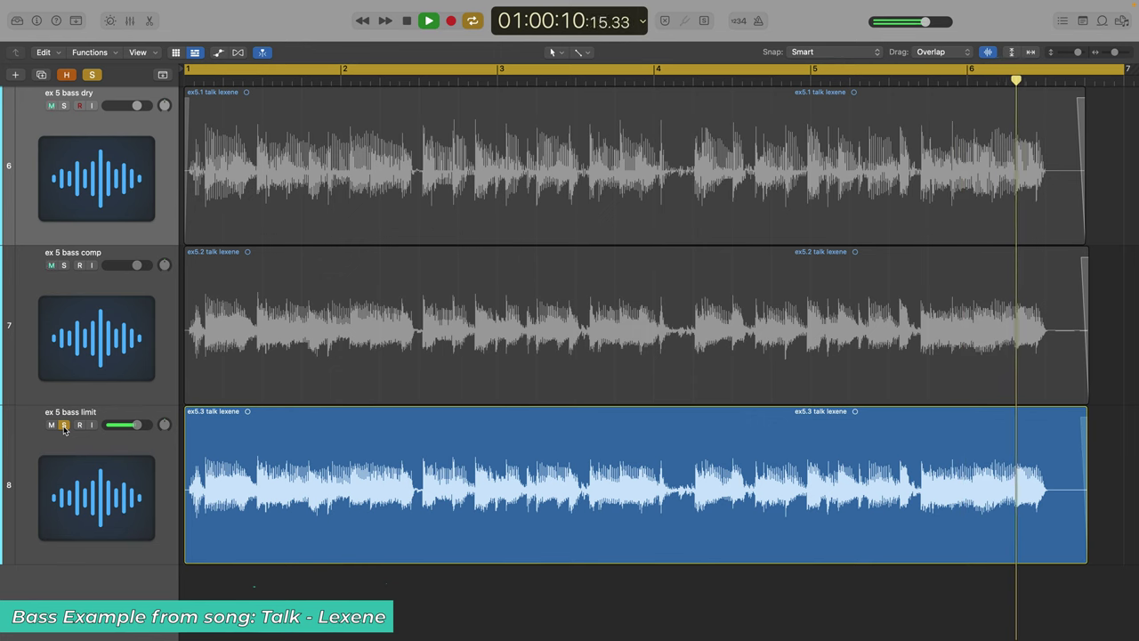
key(space)
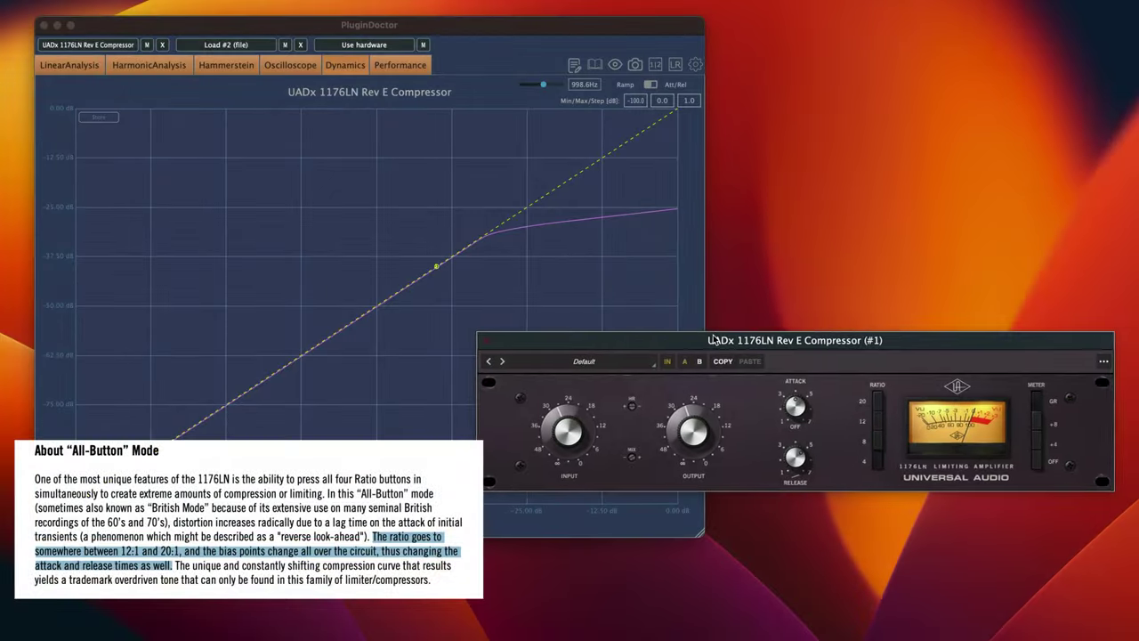
In PluginDoctor, compare the 1176LN's curves at 8:1, 12:1 and 20:1, and add the 4:1 button for All-Button mode.
drag(711, 339, 689, 319)
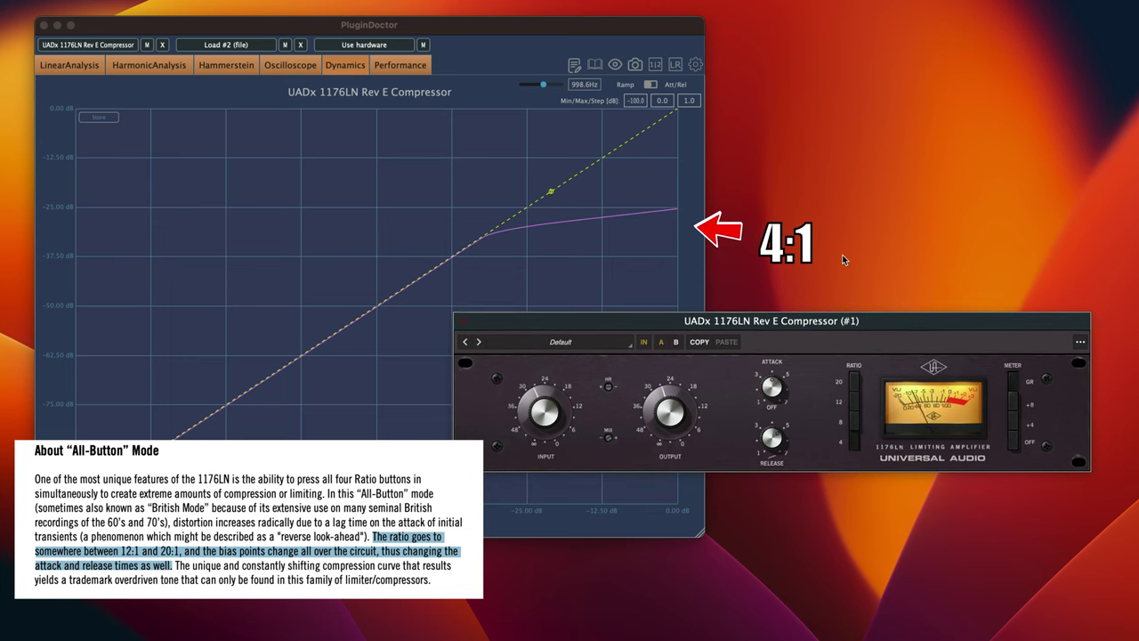
click(854, 422)
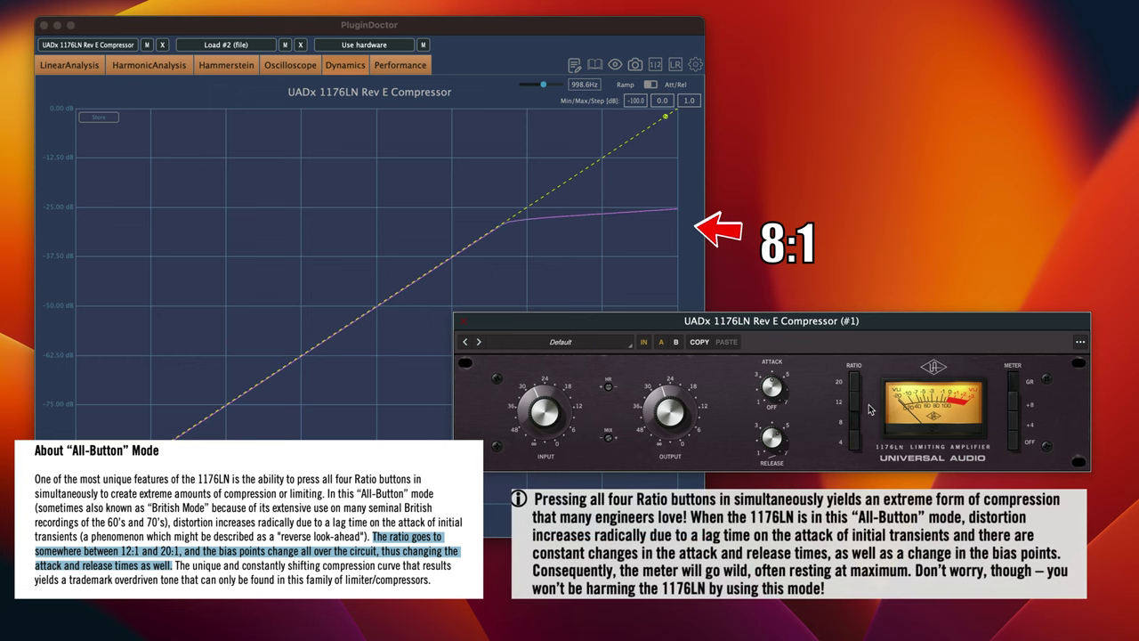
click(855, 404)
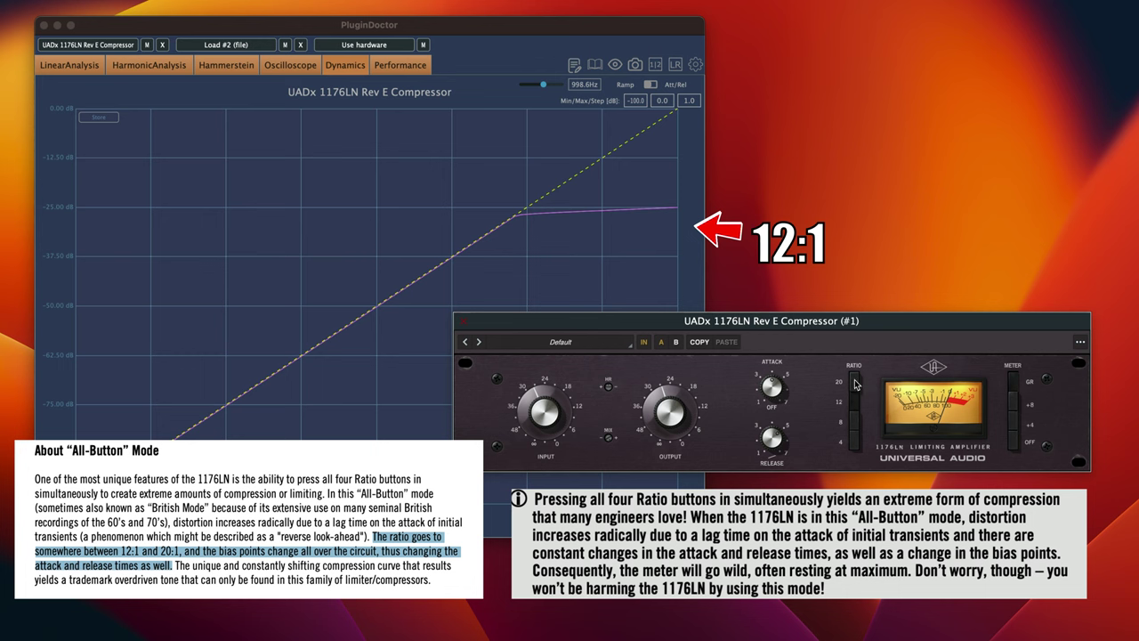
click(855, 383)
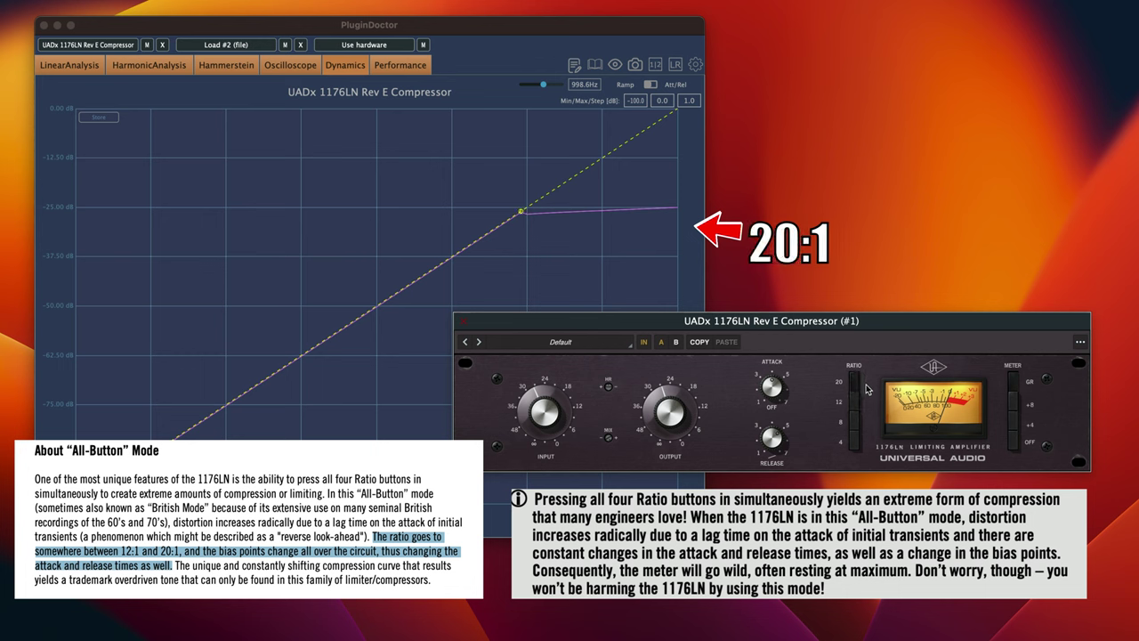
shift+click(855, 443)
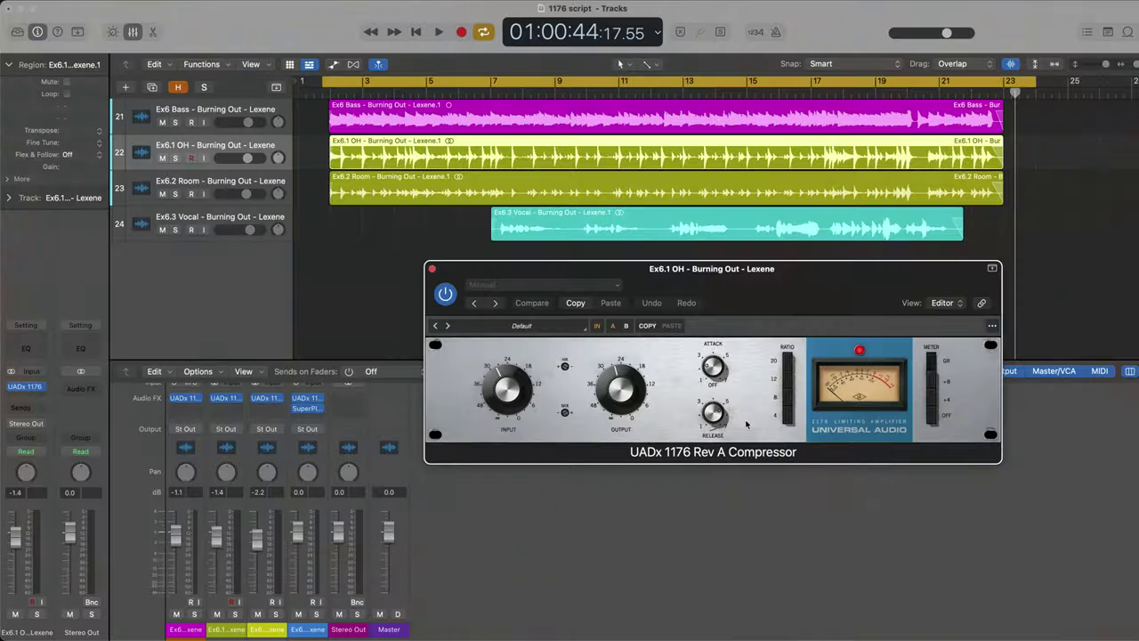
In Logic Pro, add the 8 and 12 ratio buttons on the Ex6.1 OH track's 1176 Rev A compressor.
shift+click(788, 400)
shift+click(788, 380)
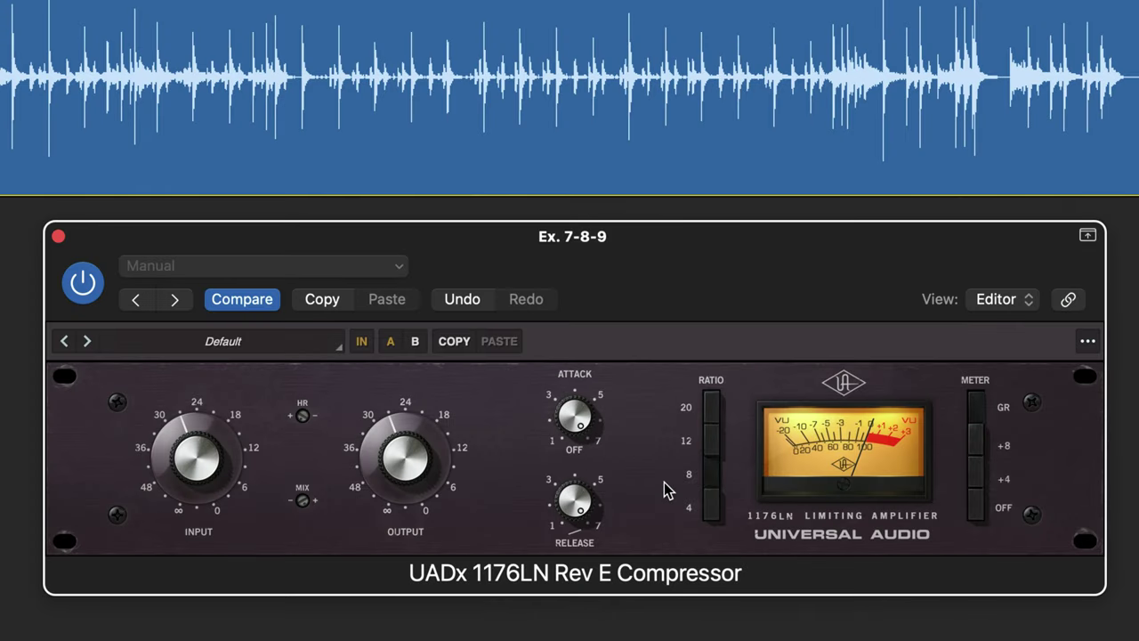
Turn the Ex. 7-8-9 compressor's release down to about 1 and its attack up to about 4.
drag(579, 488, 574, 636)
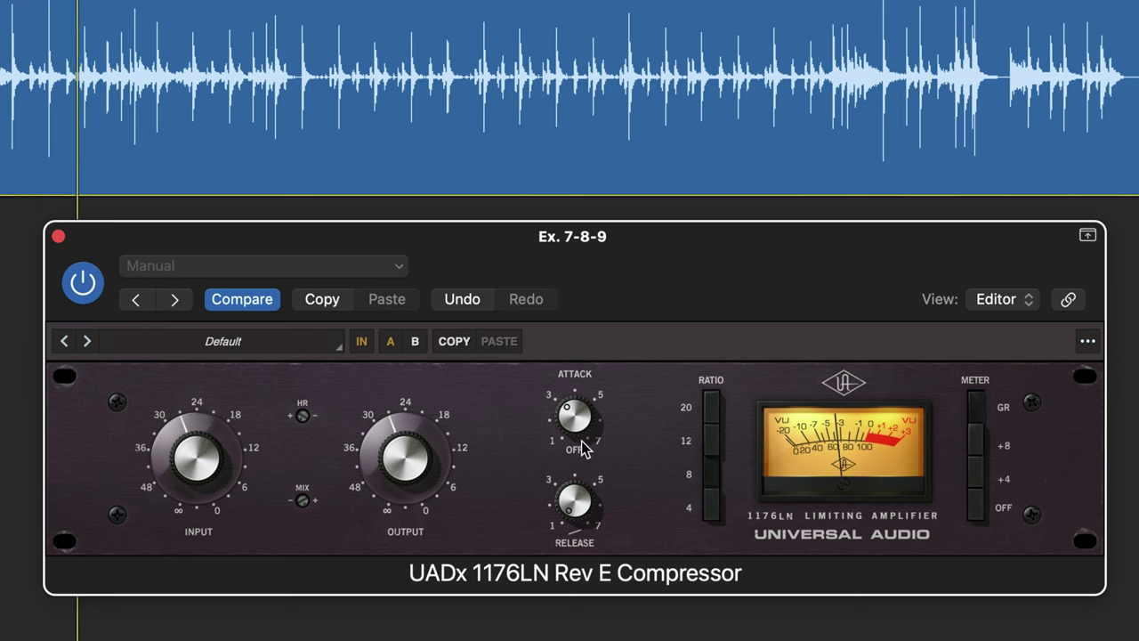
drag(580, 423, 580, 397)
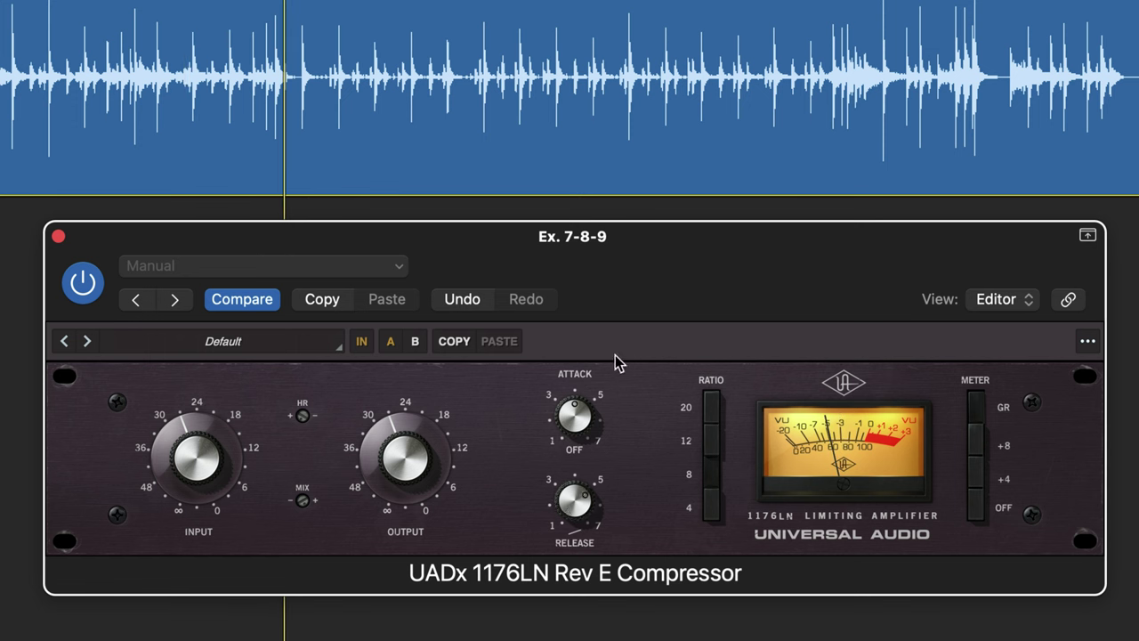
Play the Ex. 7-8-9 drum region from the start to audition the 1176LN against the bypassed dry signal.
key(Return)
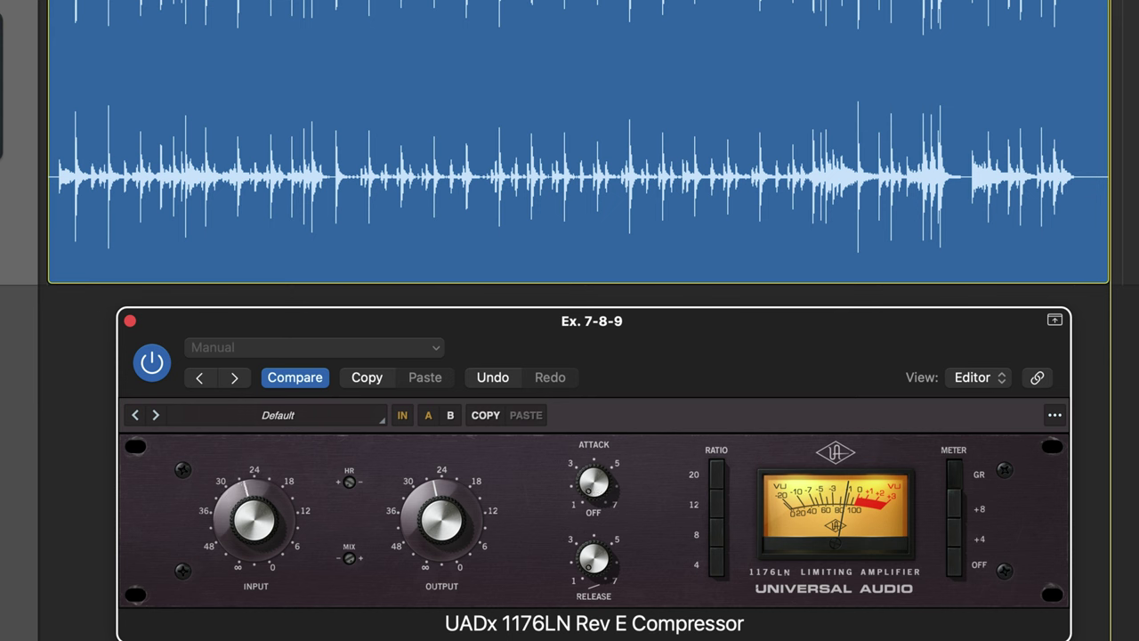
key(space)
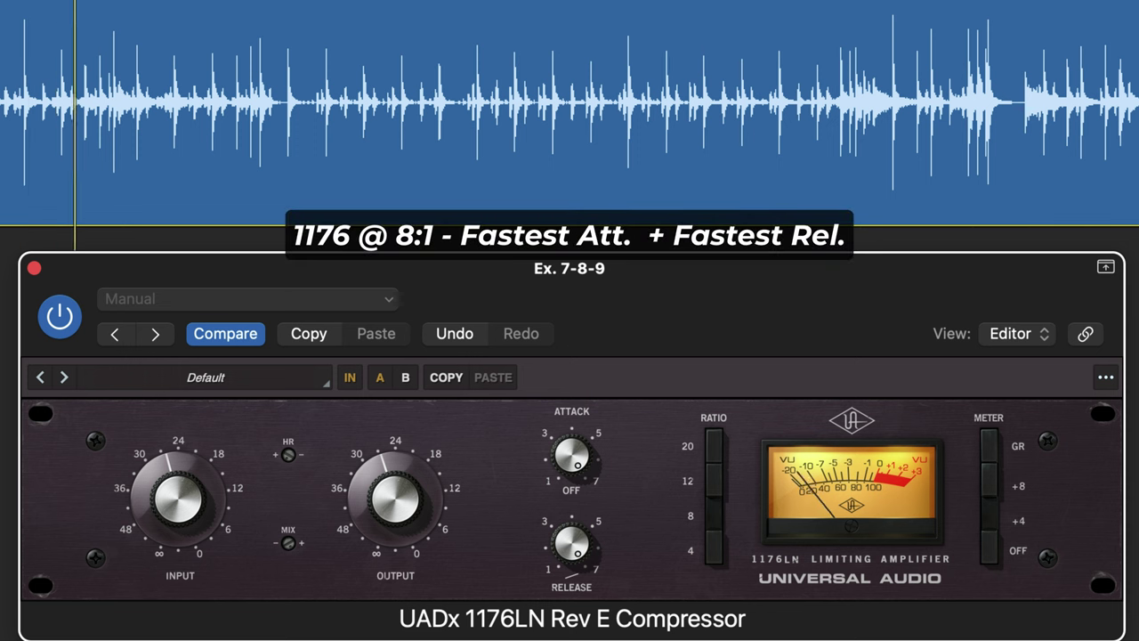
click(1020, 464)
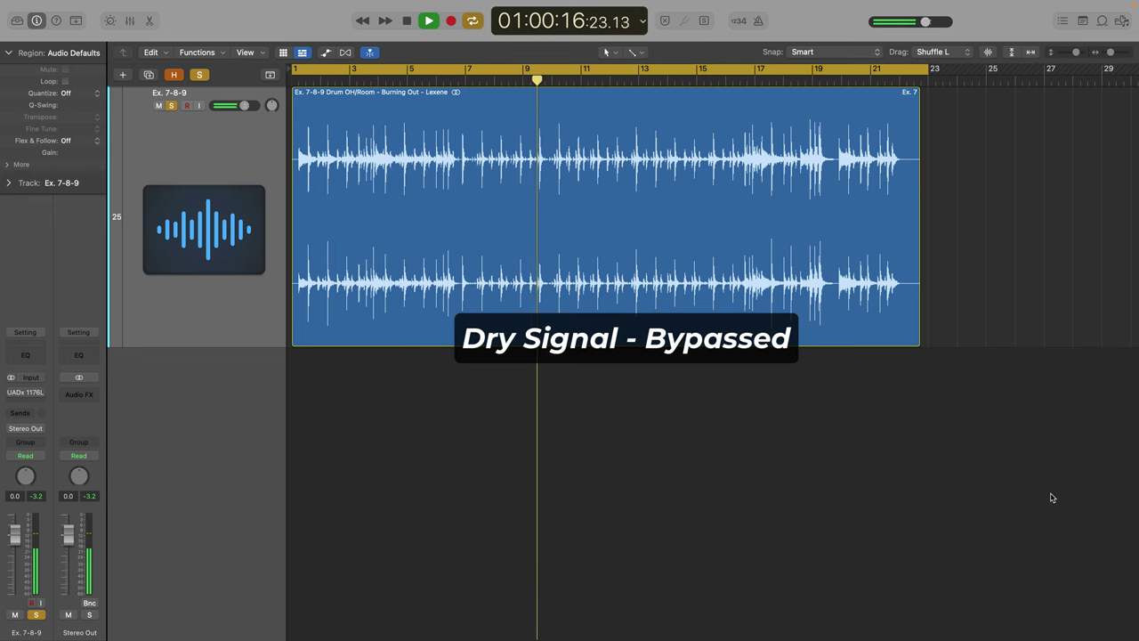